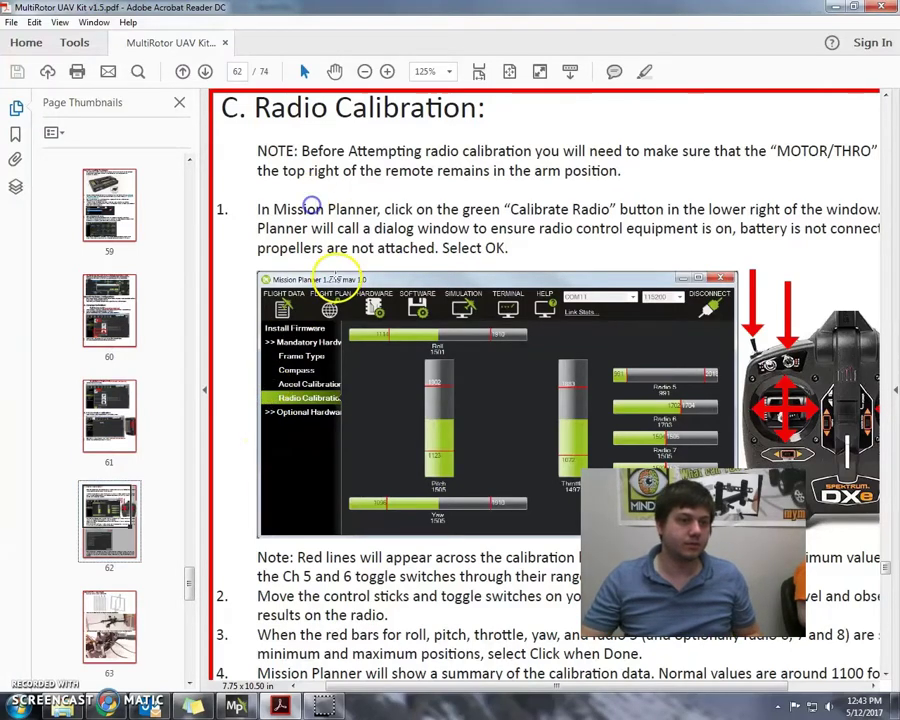
Show page 72, Servo Reversing (DXe), in the manual with the Page Thumbnails panel hidden
scroll(335, 276, "up", 10)
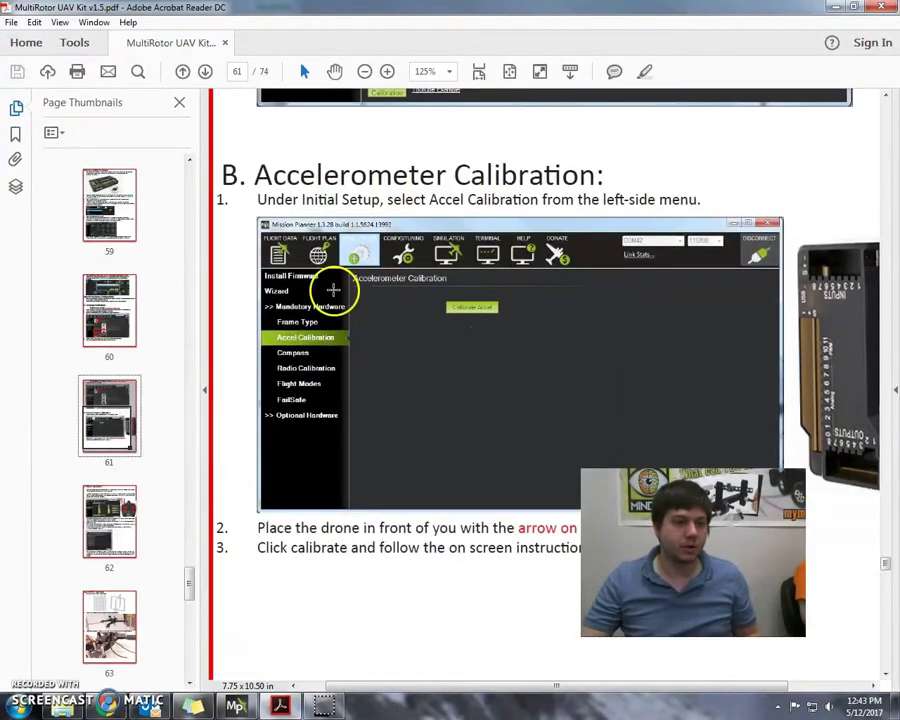
scroll(333, 289, "down", 10)
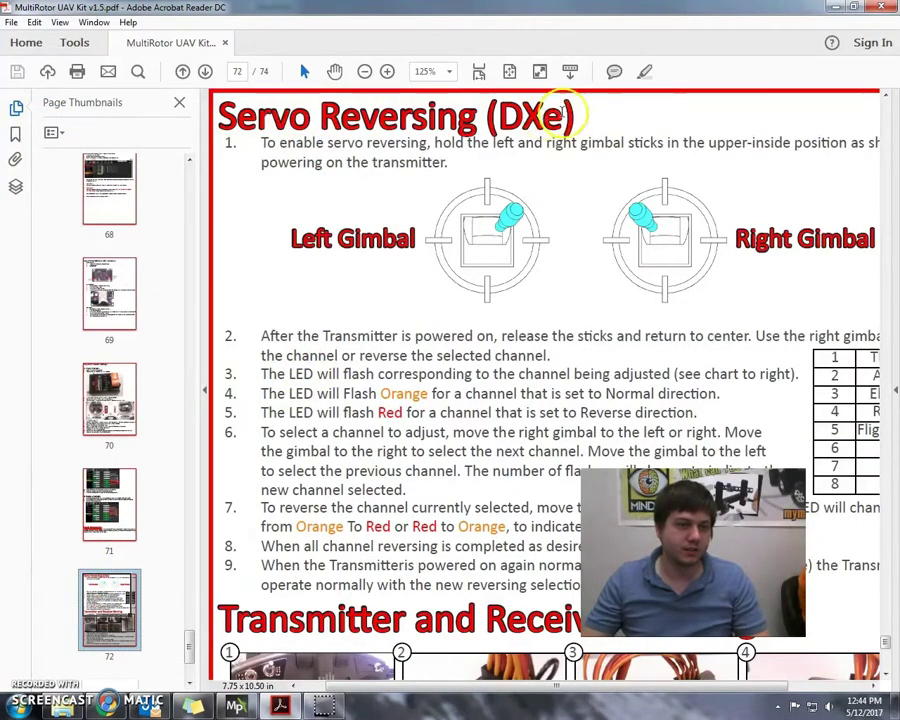
left_click(205, 390)
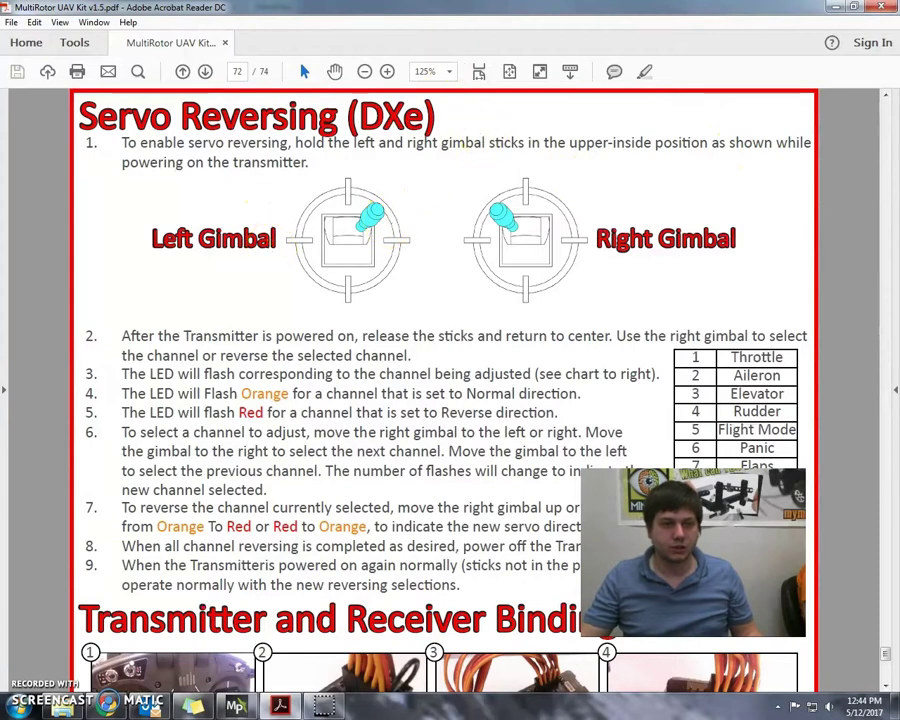
Move the manual aside and open Initial Setup > Mandatory Hardware > Radio Calibration in Mission Planner
left_click_drag(300, 8, 899, 150)
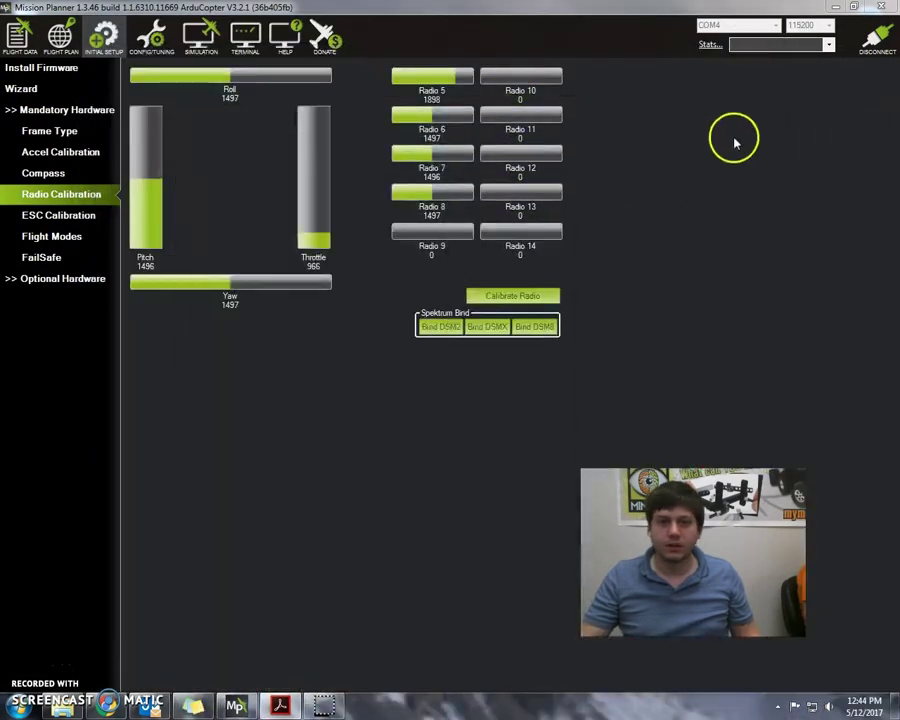
left_click(28, 115)
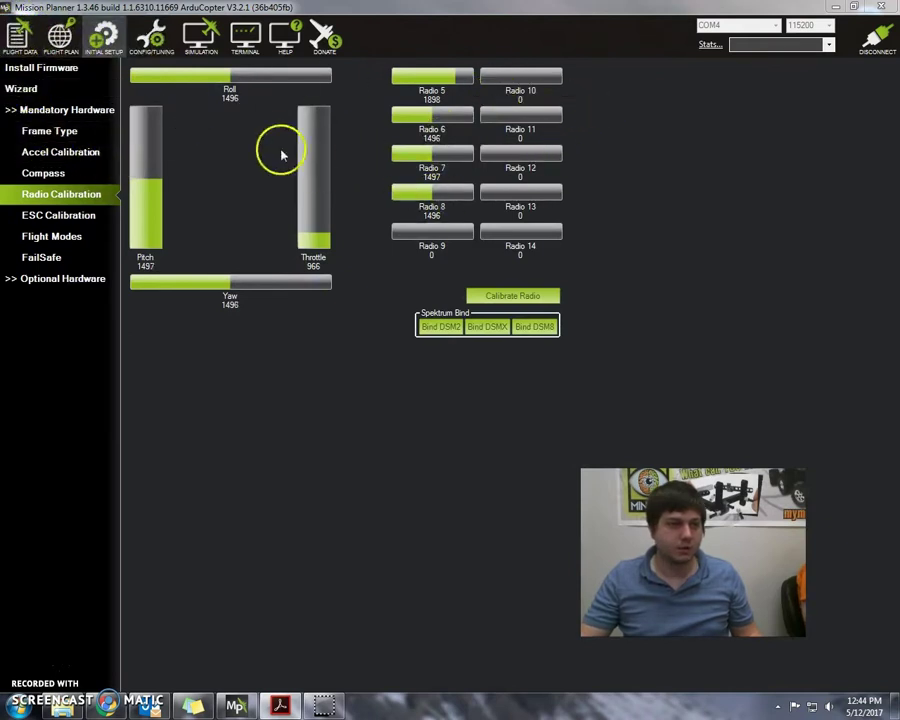
left_click(20, 38)
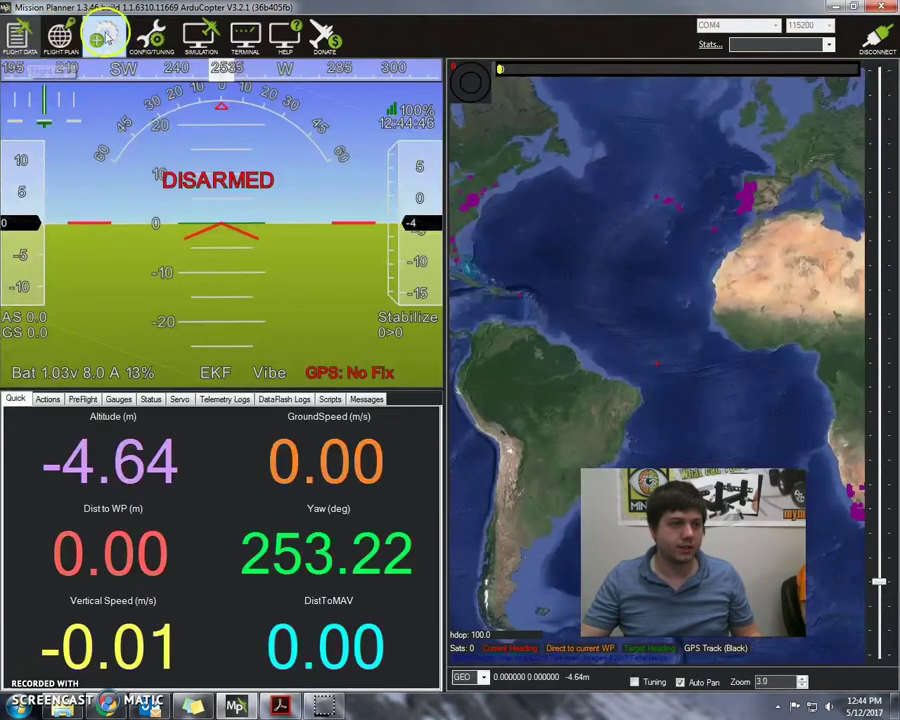
left_click(105, 38)
left_click(55, 112)
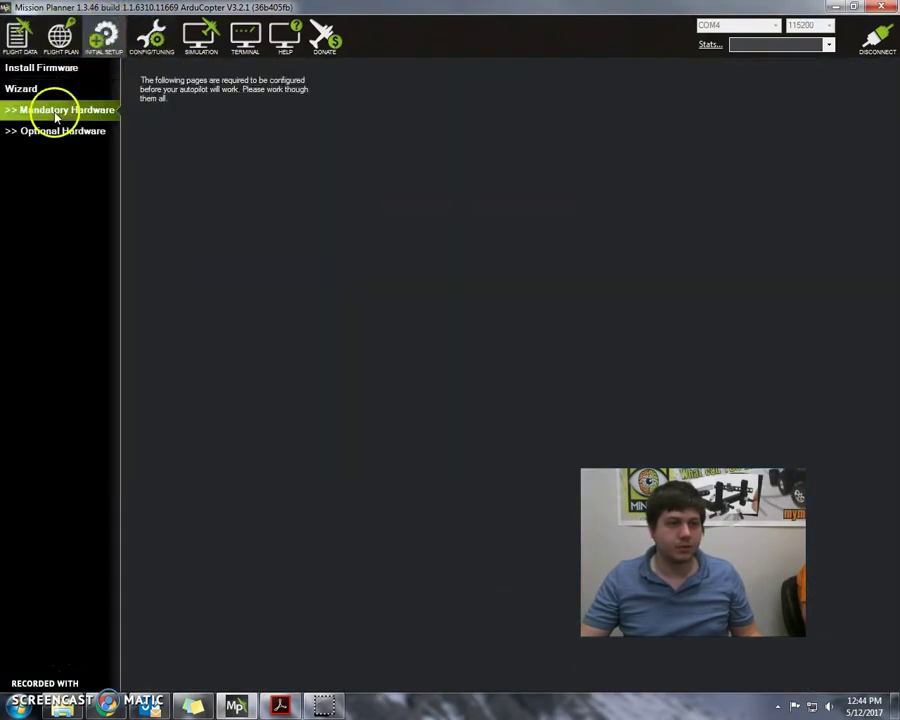
left_click(60, 194)
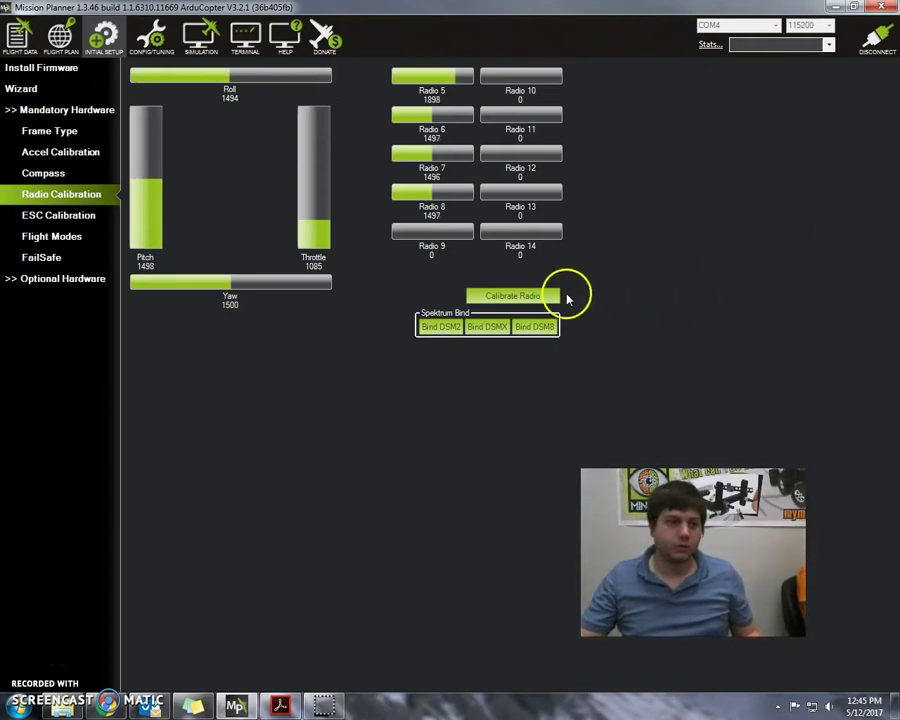
Bring the manual's Servo Reversing page forward to read it, then minimize Acrobat Reader
key("alt+Tab")
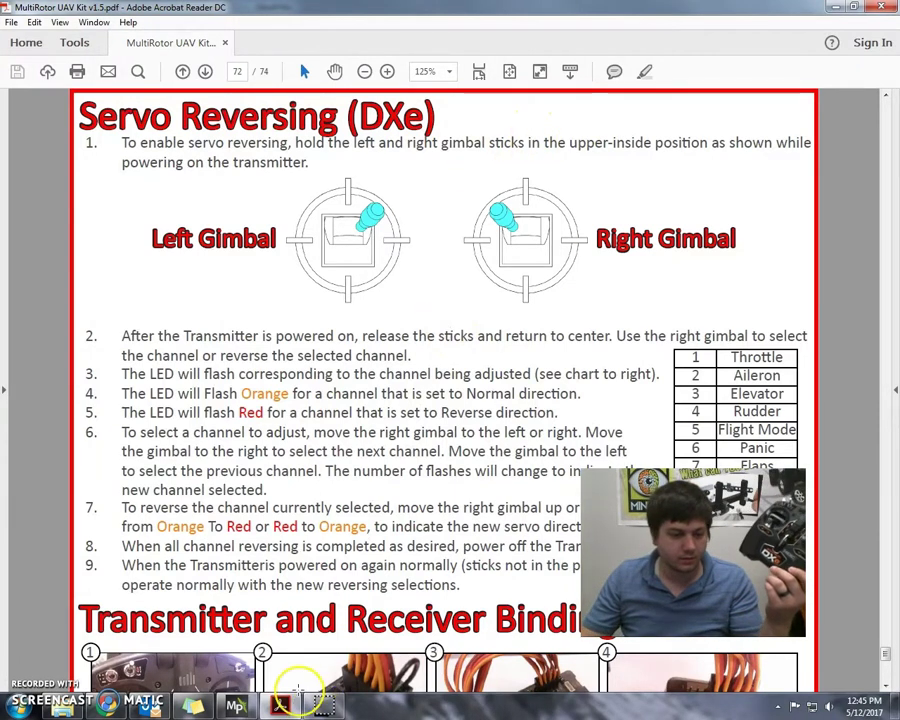
left_click(179, 578)
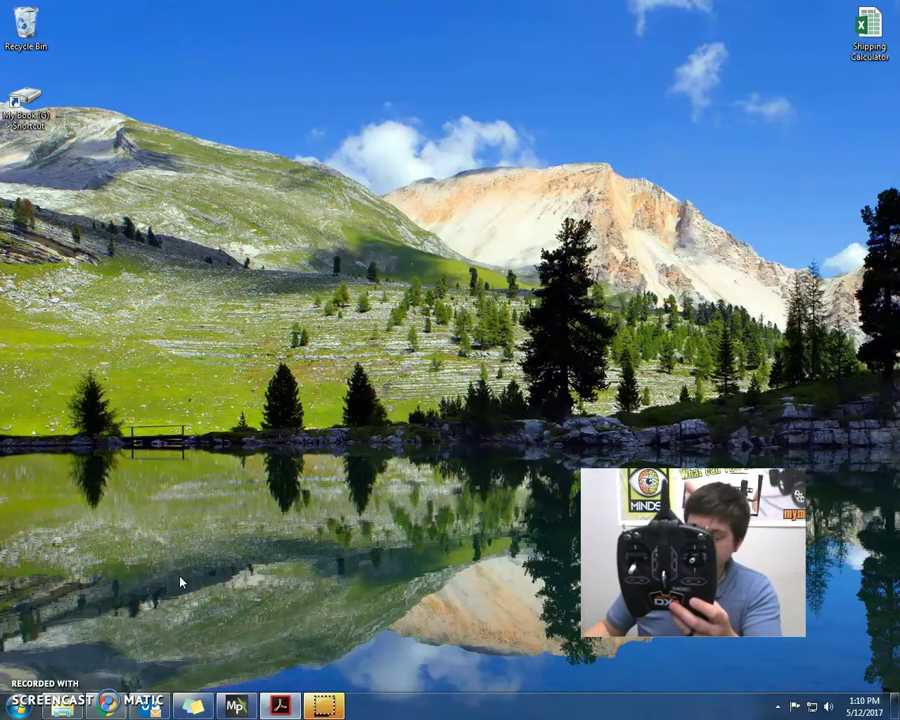
left_click(202, 369)
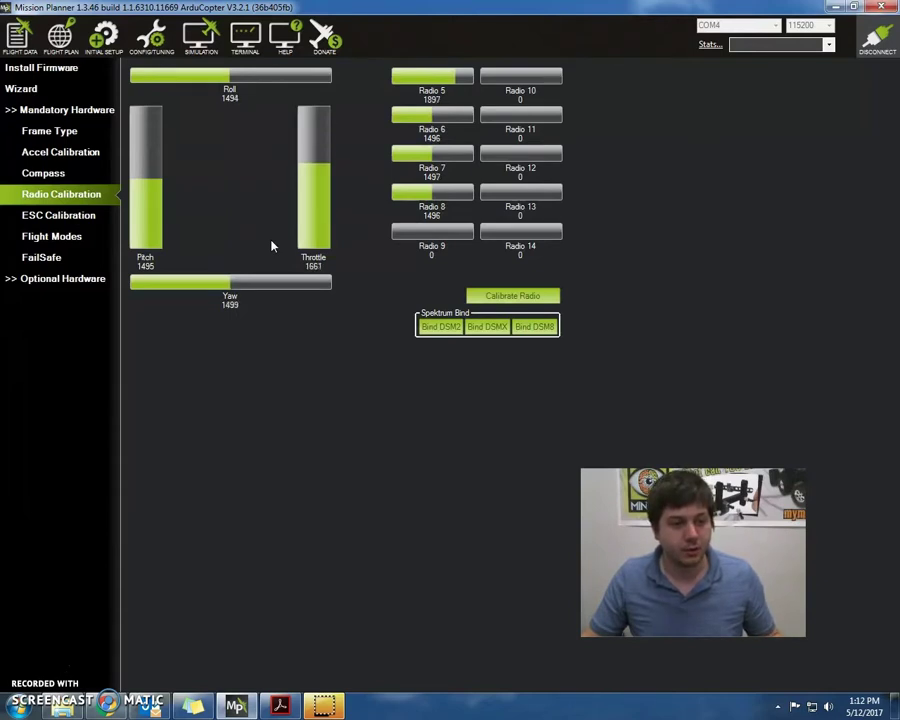
Check the live channel readings on Radio Calibration, then switch to the manual's page 72
left_click(320, 207)
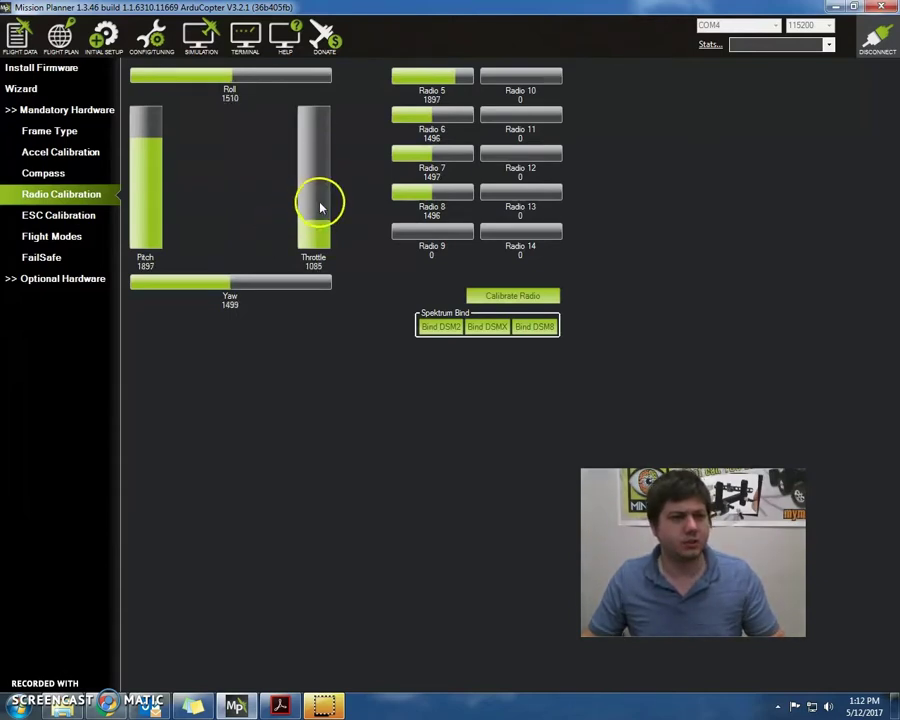
left_click(172, 140)
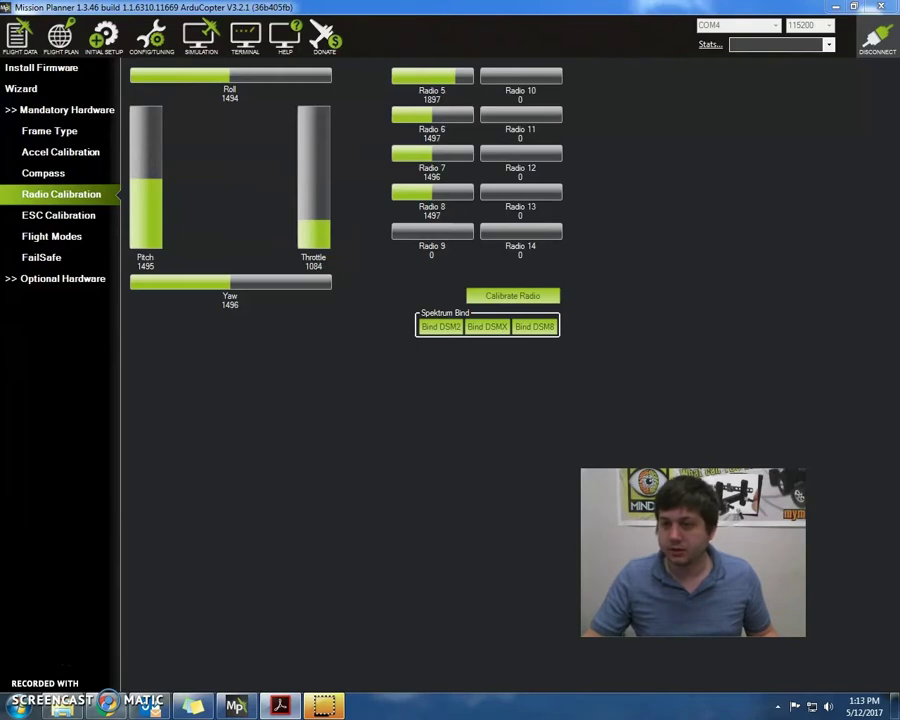
key("alt+Tab")
Jump to the page 62 Radio Calibration instructions via thumbnails, hide them, and return to Mission Planner
left_click(16, 110)
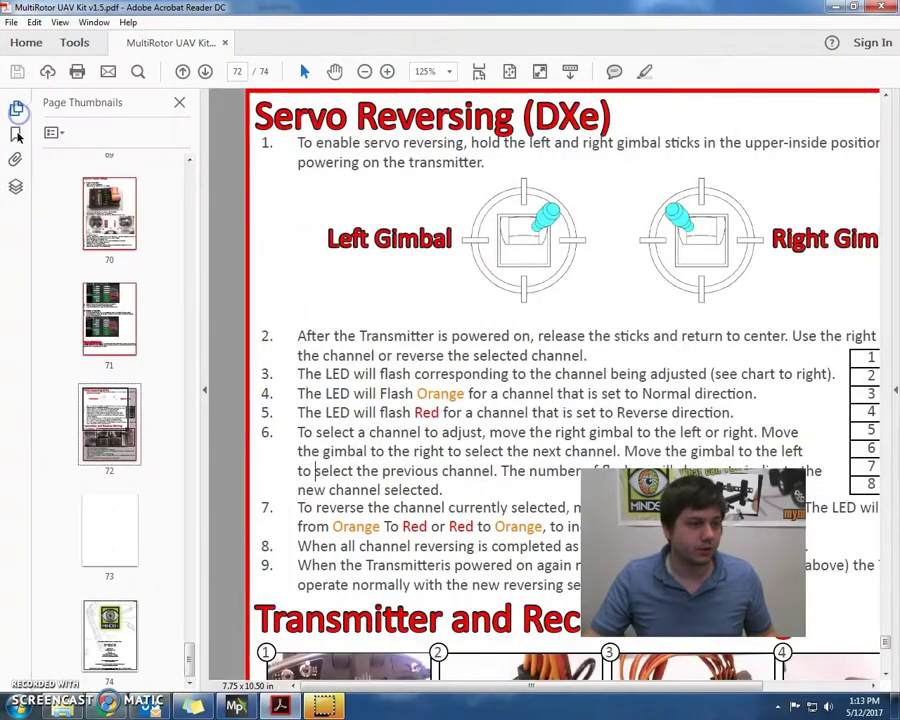
scroll(110, 430, "up", 10)
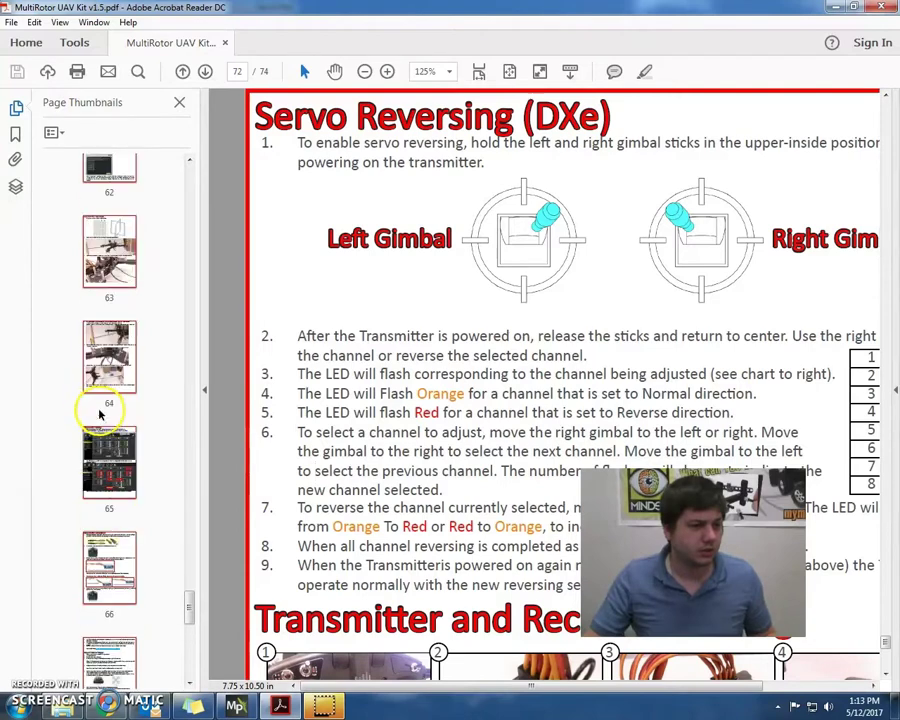
scroll(100, 412, "up", 4)
left_click(108, 437)
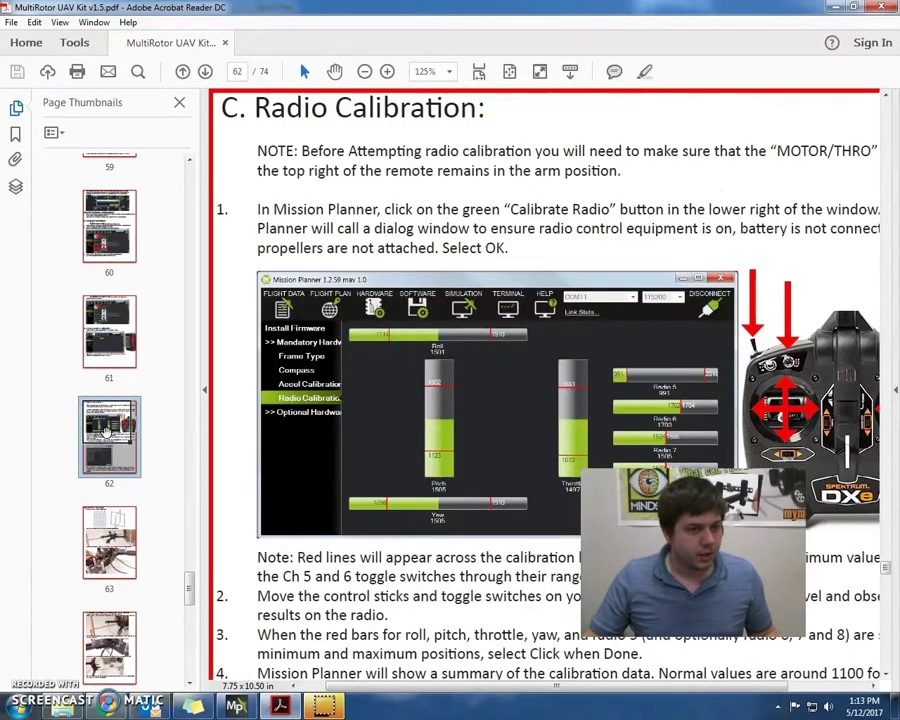
left_click(204, 393)
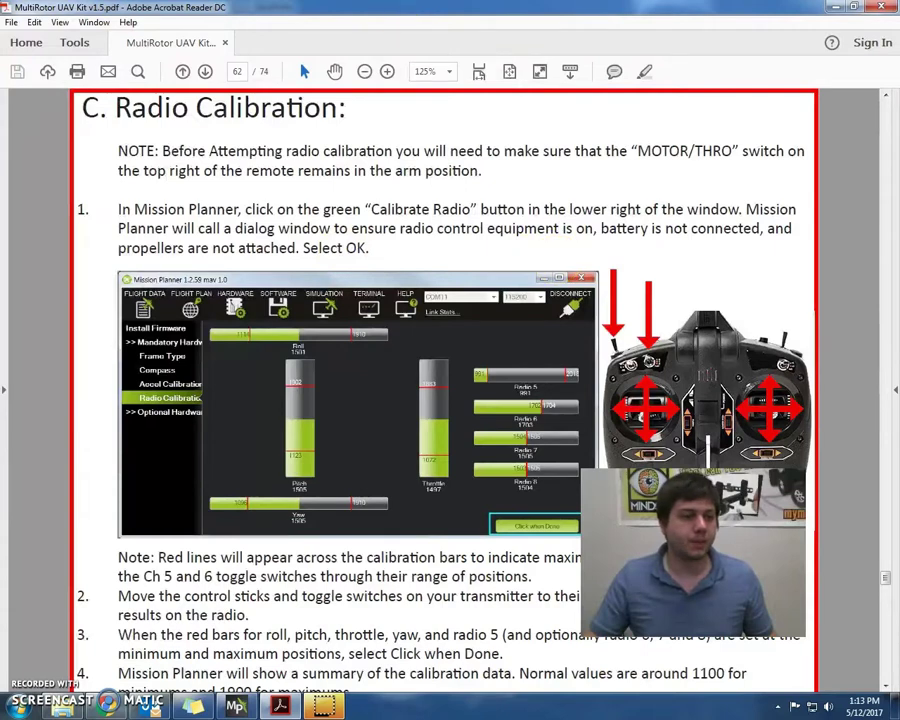
key("alt+Tab")
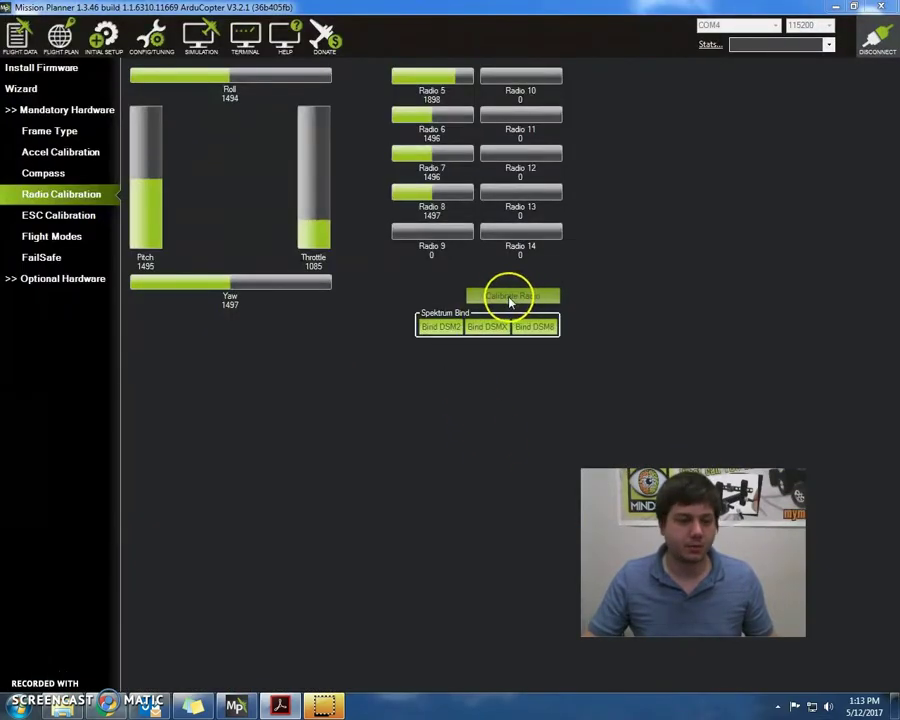
Start Calibrate Radio and accept the transmitter-on, no-propellers safety warning
left_click(511, 298)
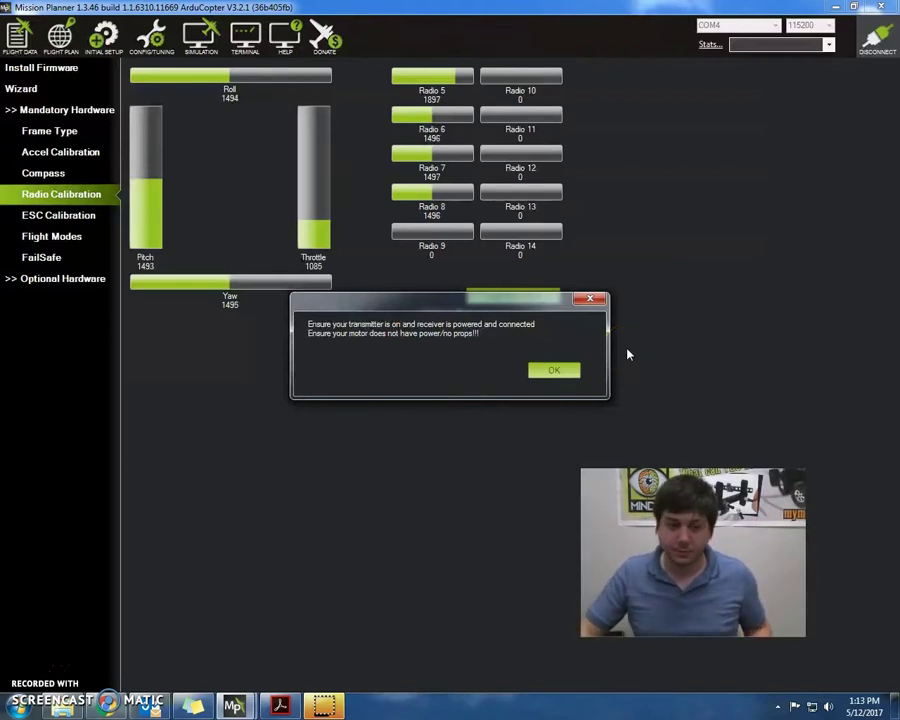
left_click(566, 374)
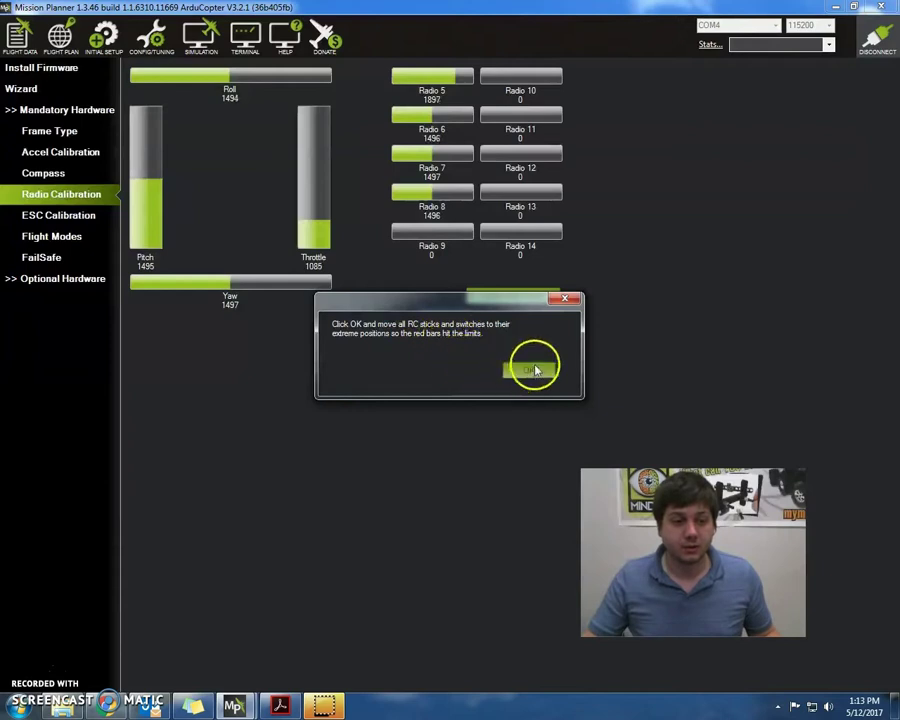
Confirm the prompt and capture stick extremes, e.g. Roll 1095–1898, Throttle 975–1912, Yaw 1092–1896
left_click(532, 370)
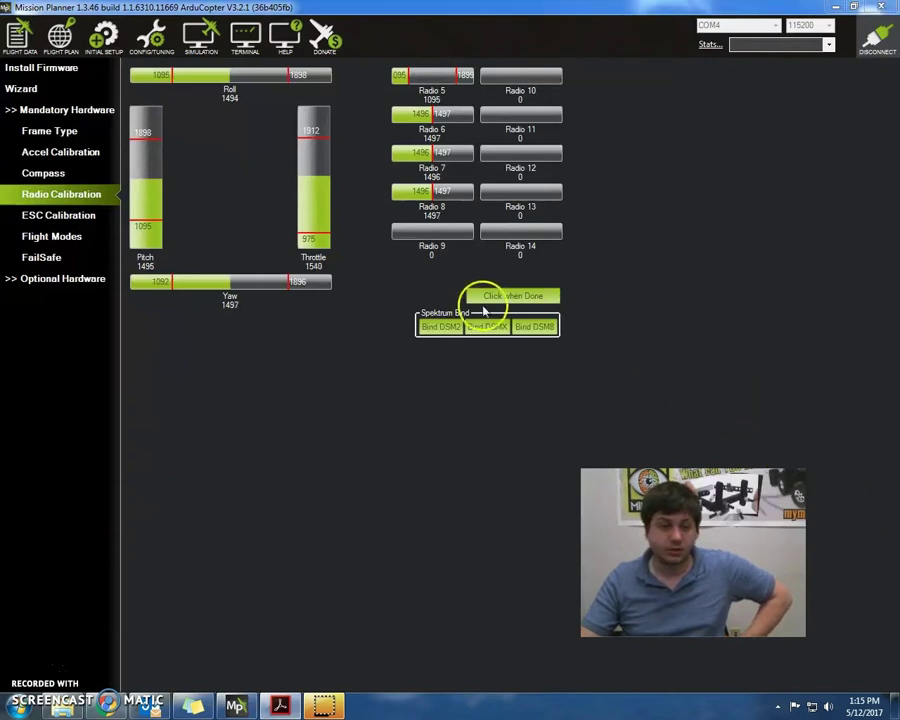
Finish the calibration, confirm sticks centred with throttle down, and close the min/max summary
left_click(488, 296)
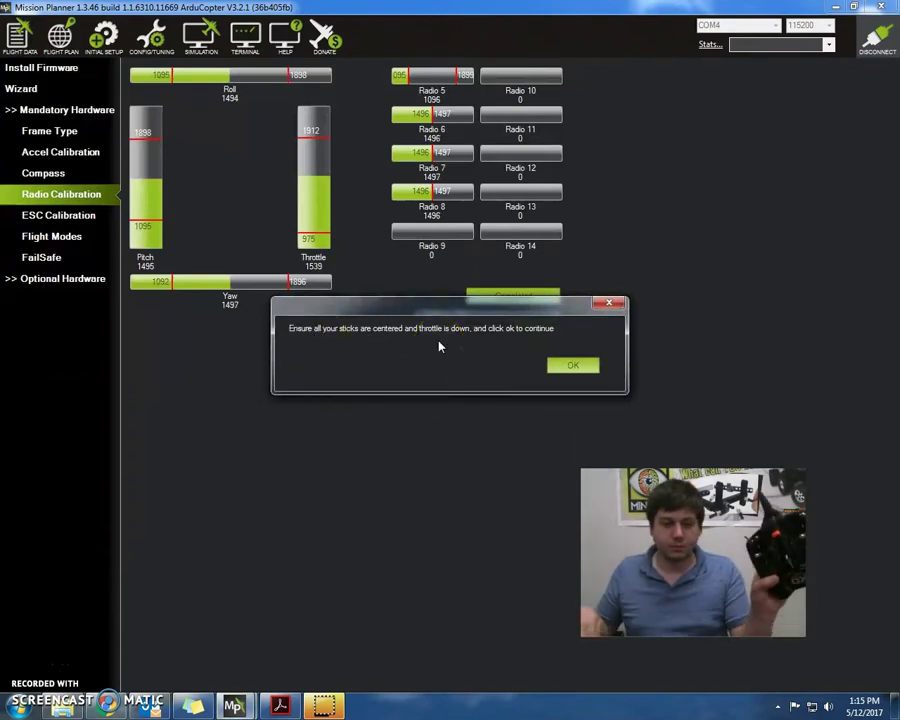
left_click(556, 367)
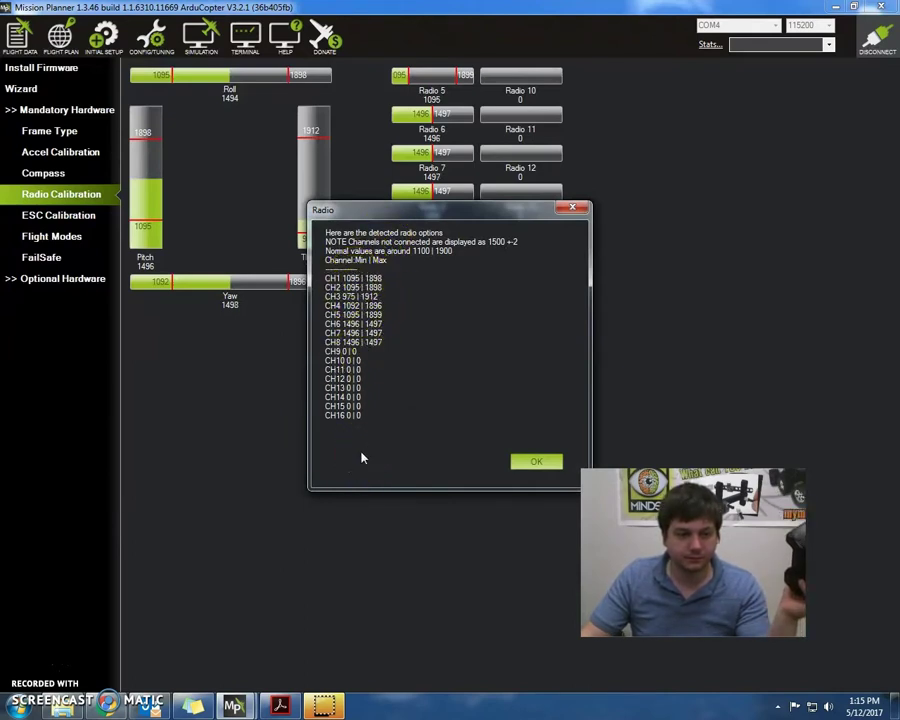
left_click(535, 461)
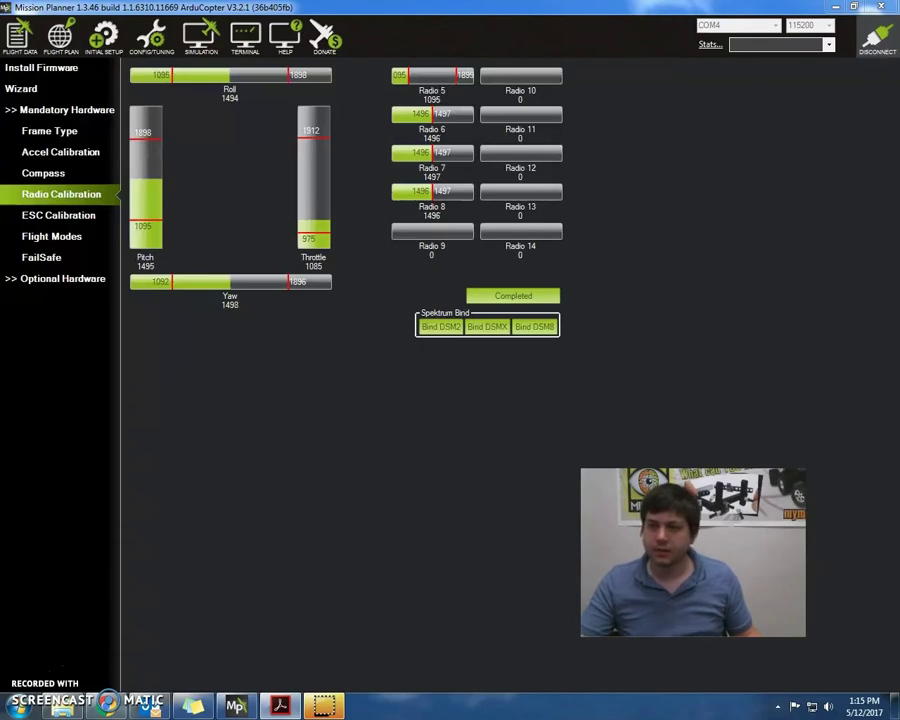
Bring the manual's Radio Calibration page 62 back to the front
left_click_drag(899, 122, 514, 28)
scroll(484, 314, "up", 4)
scroll(490, 356, "down", 1)
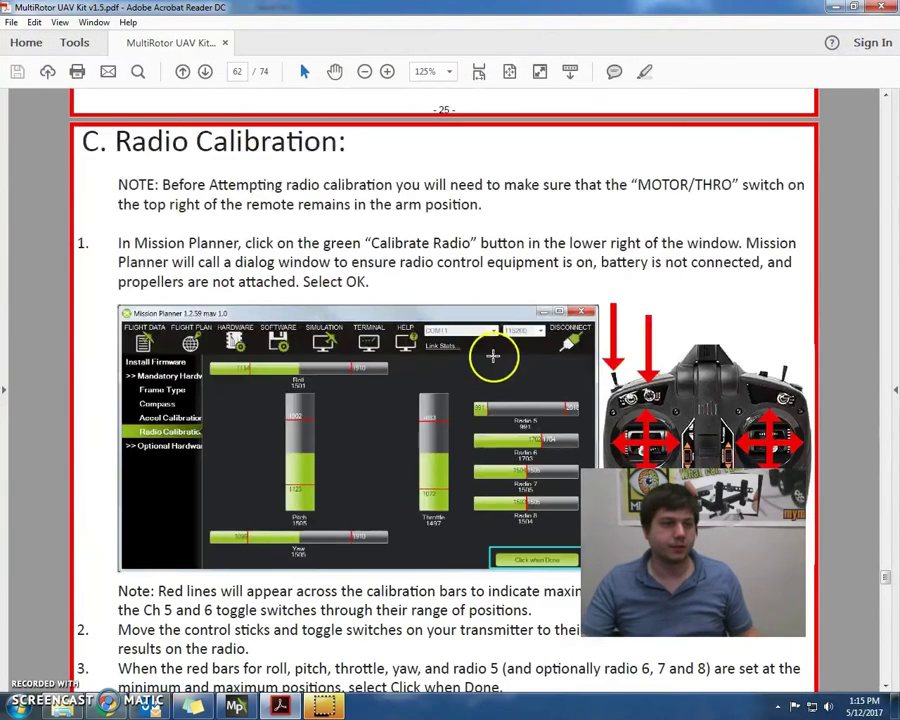